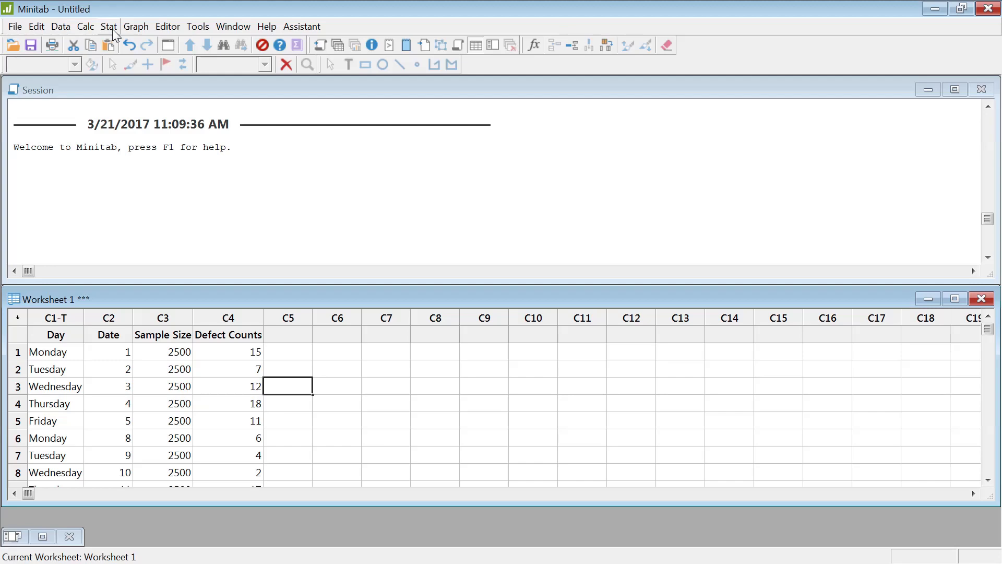
pyautogui.click(108, 27)
pyautogui.moveTo(136, 27)
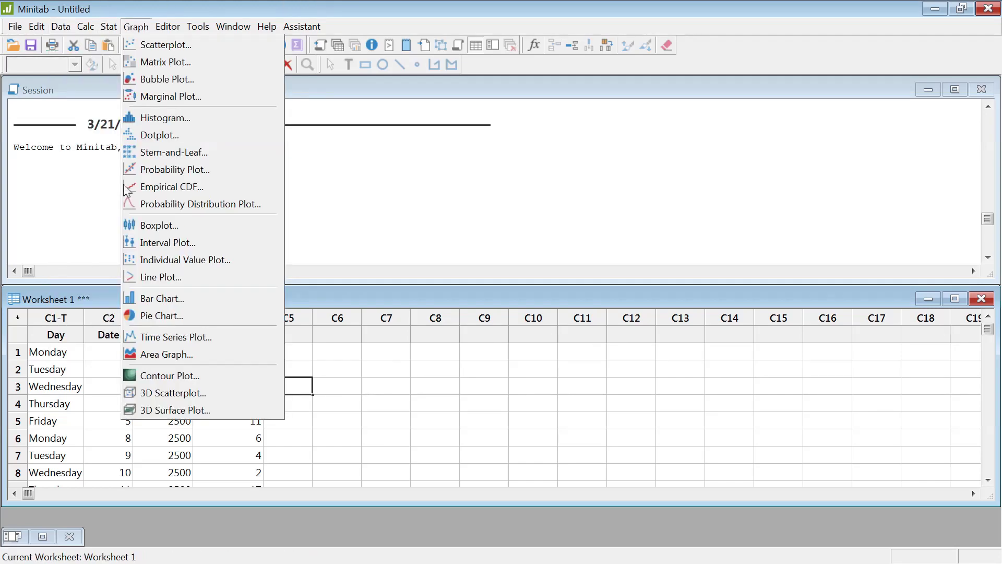
pyautogui.click(514, 214)
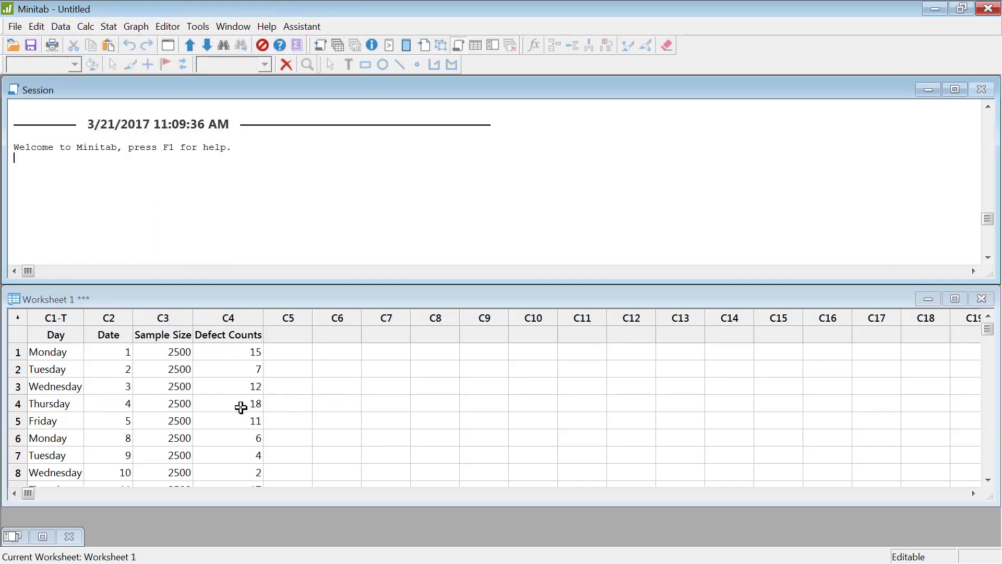
pyautogui.click(202, 402)
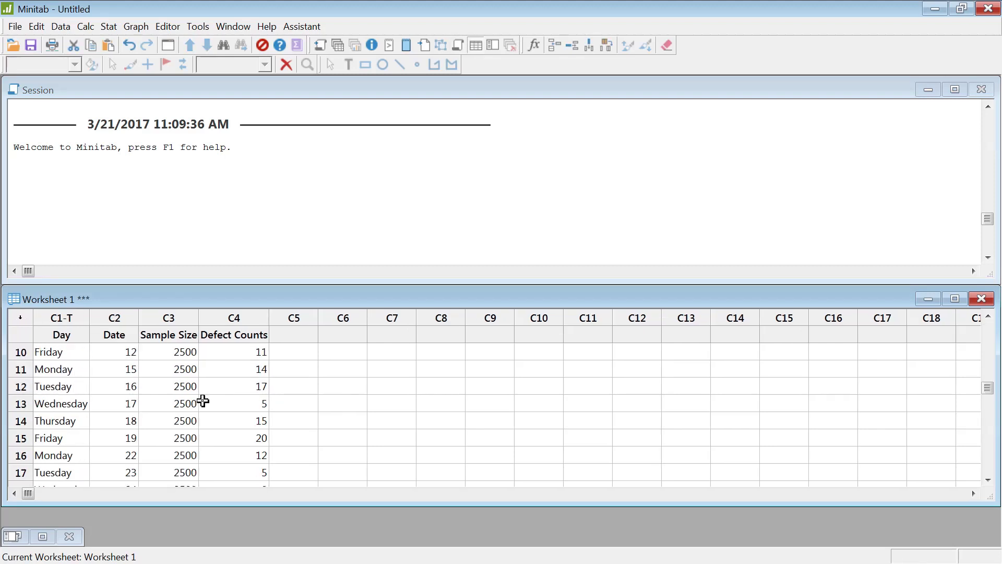
pyautogui.scroll(3, 203, 401)
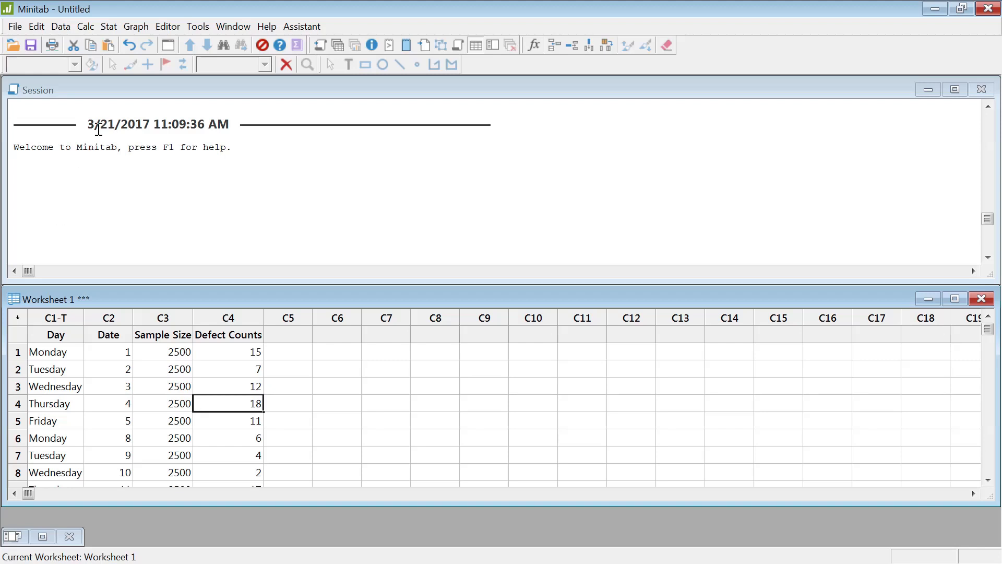
# Create a P chart of Defect Counts with Sample Size as the subgroup sizes, and move the chart clear of the worksheet columns.
pyautogui.click(108, 28)
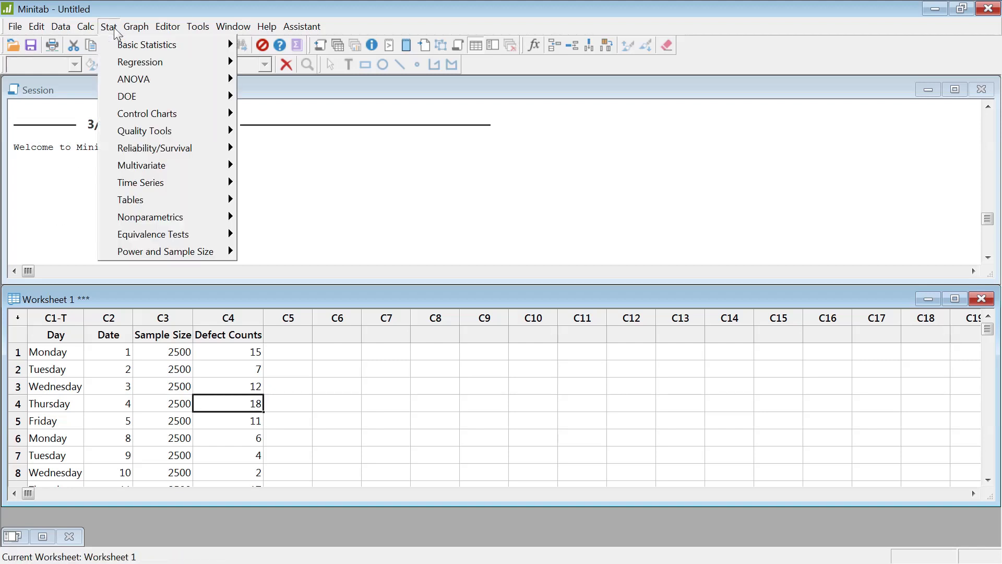
pyautogui.moveTo(174, 119)
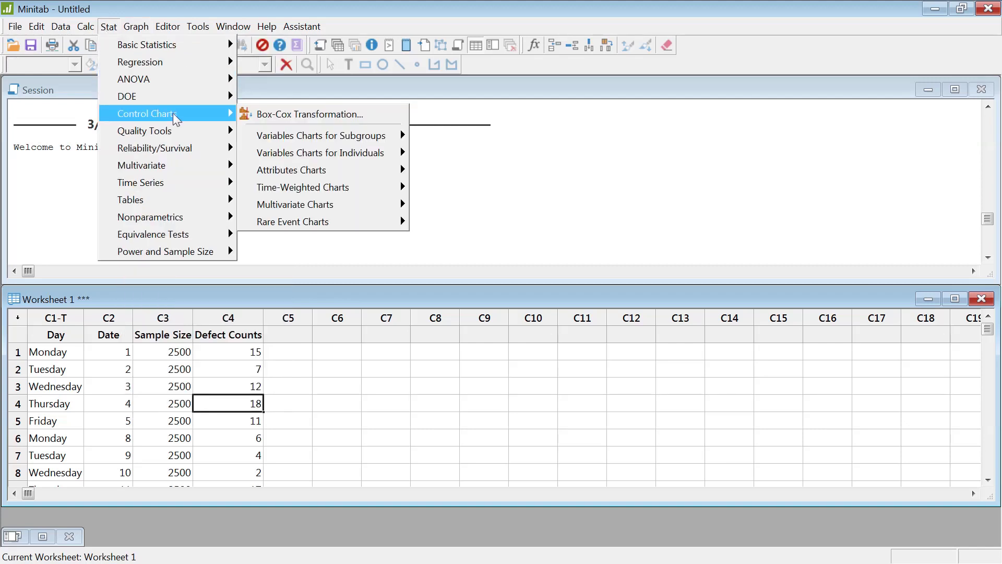
pyautogui.moveTo(307, 175)
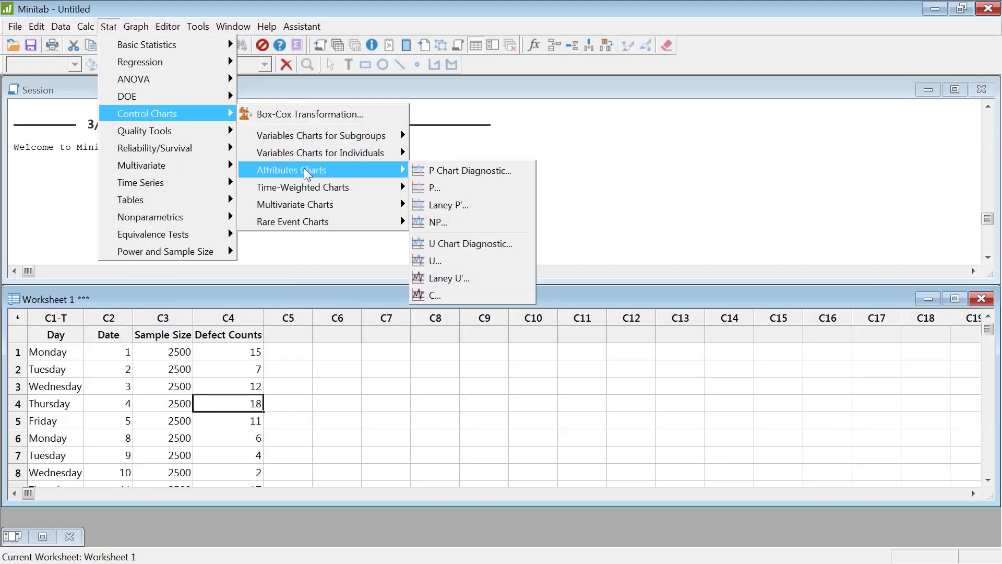
pyautogui.click(453, 189)
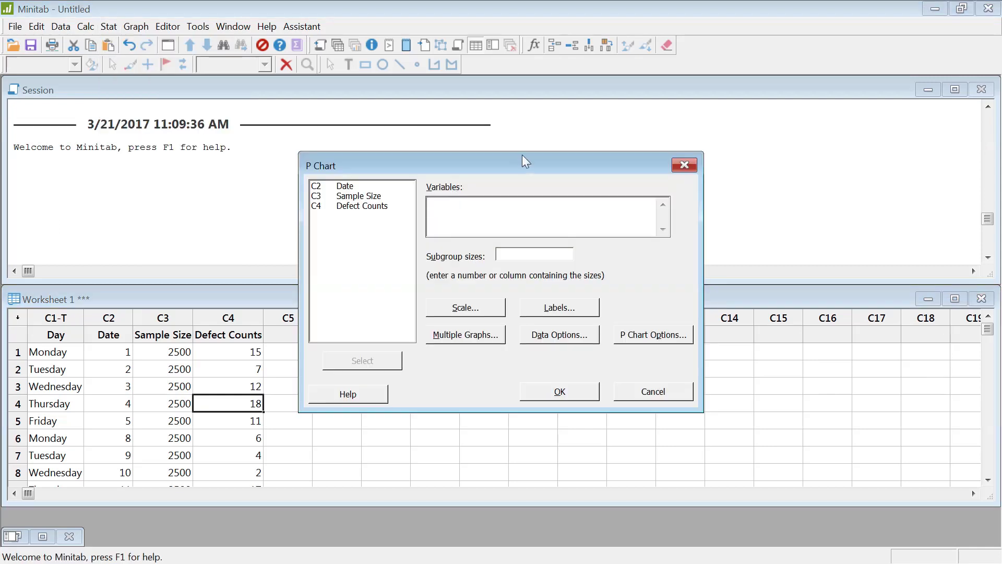
pyautogui.moveTo(543, 148); pyautogui.dragTo(547, 144)
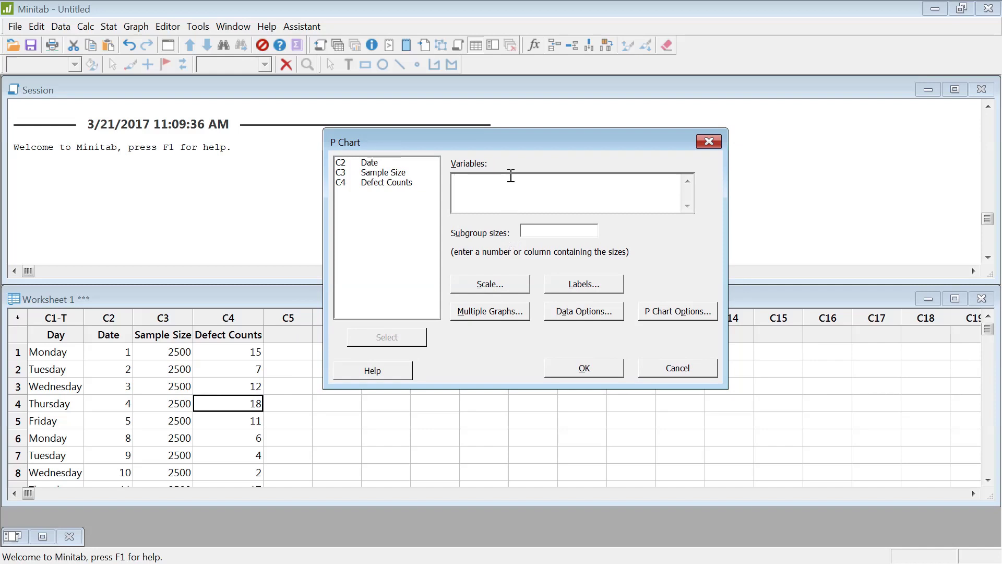
pyautogui.doubleClick(393, 184)
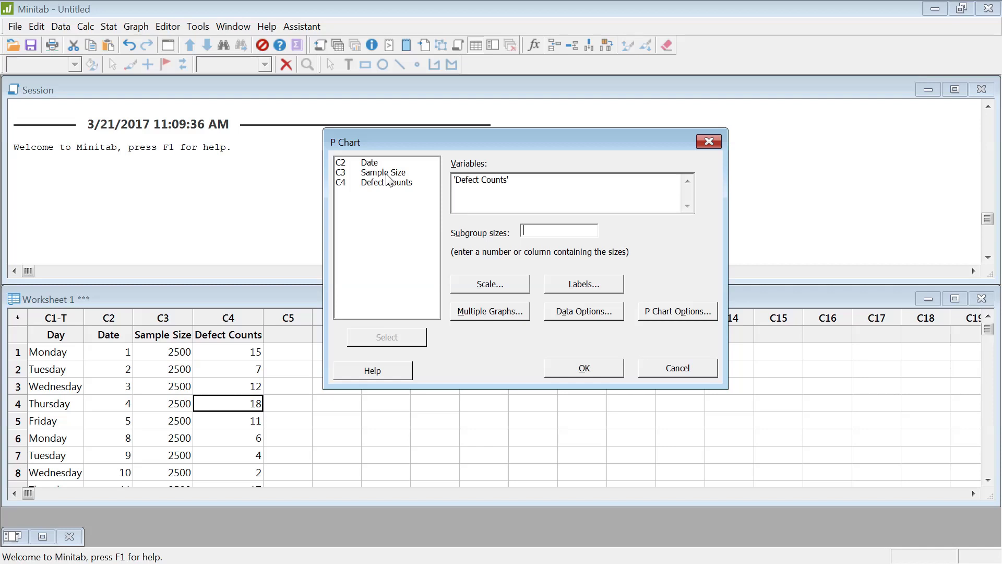
pyautogui.doubleClick(387, 179)
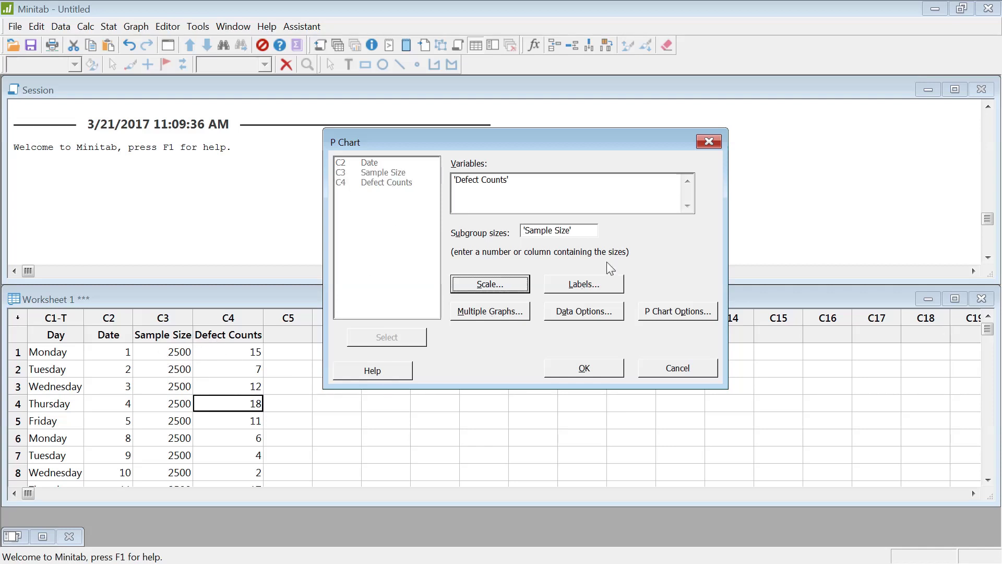
pyautogui.click(593, 370)
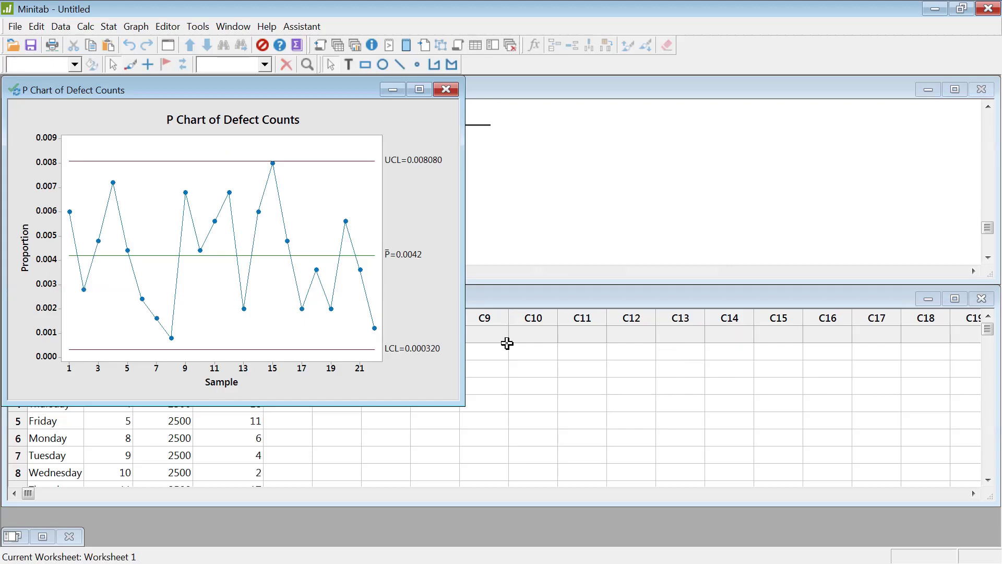
pyautogui.moveTo(323, 80); pyautogui.dragTo(595, 98)
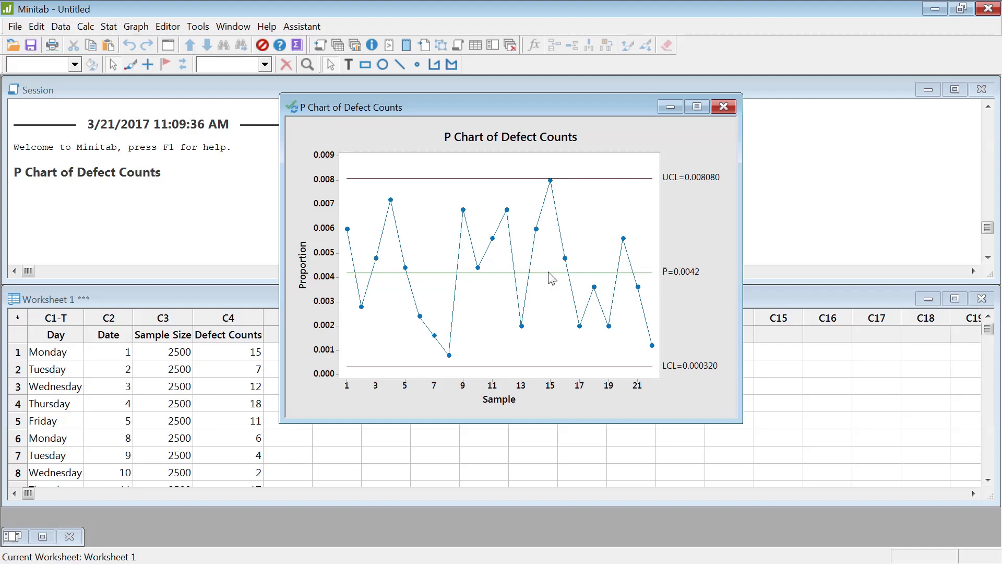
# Create an NP chart of Defect Counts with Sample Size as the subgroup sizes, and enlarge and reposition its graph window.
pyautogui.click(109, 29)
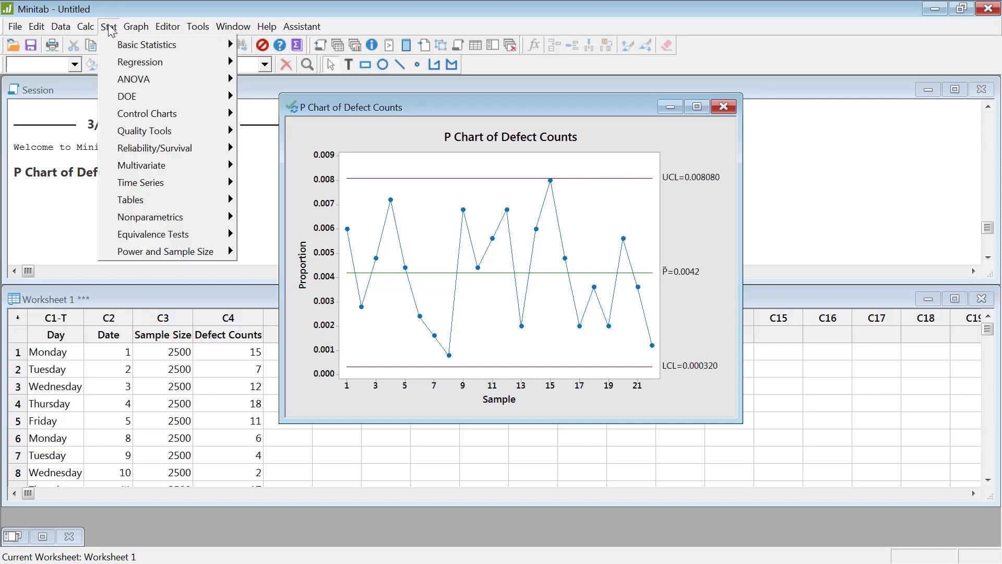
pyautogui.moveTo(168, 131)
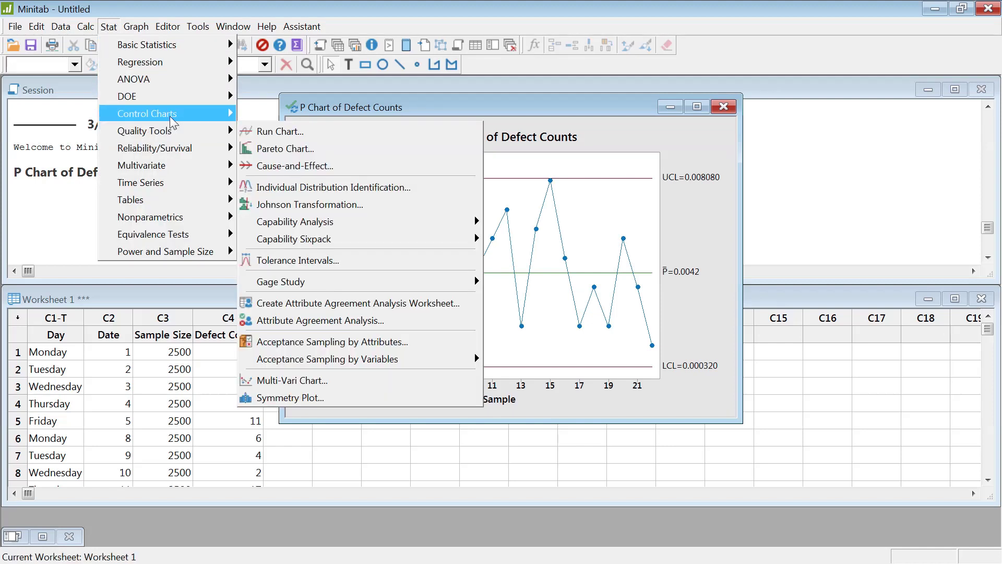
pyautogui.moveTo(337, 155)
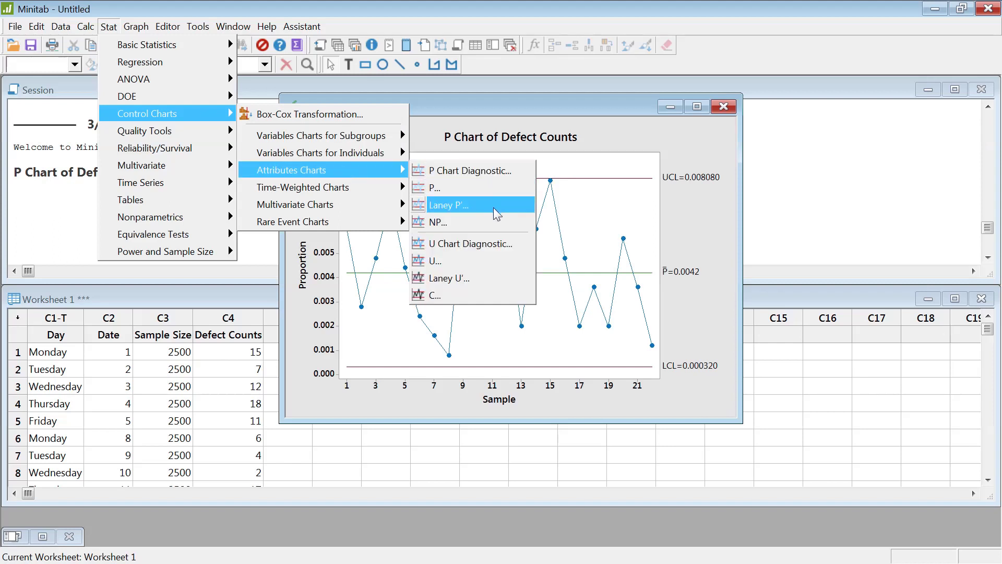
pyautogui.click(451, 222)
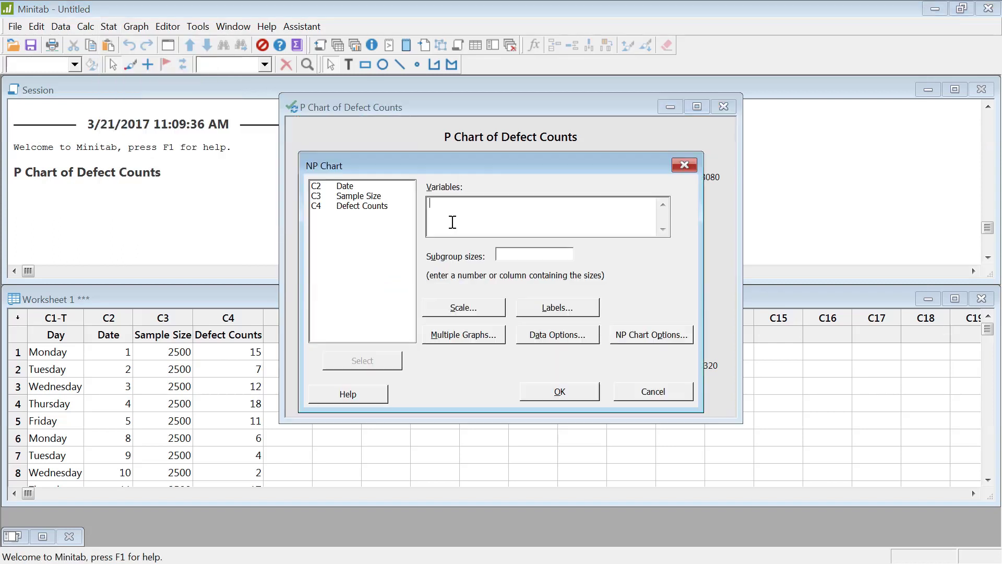
pyautogui.doubleClick(367, 208)
pyautogui.click(533, 253)
pyautogui.doubleClick(373, 197)
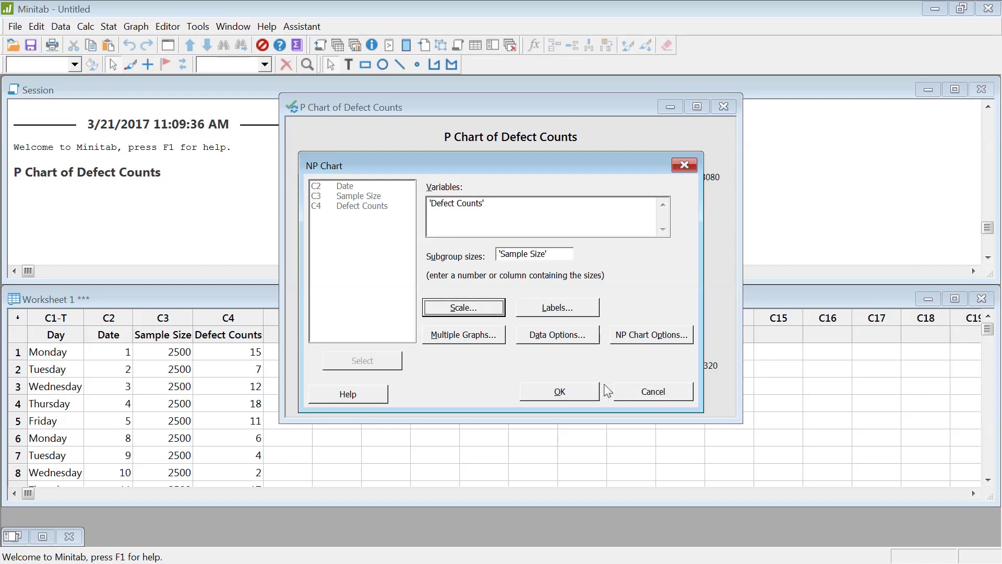
pyautogui.click(560, 392)
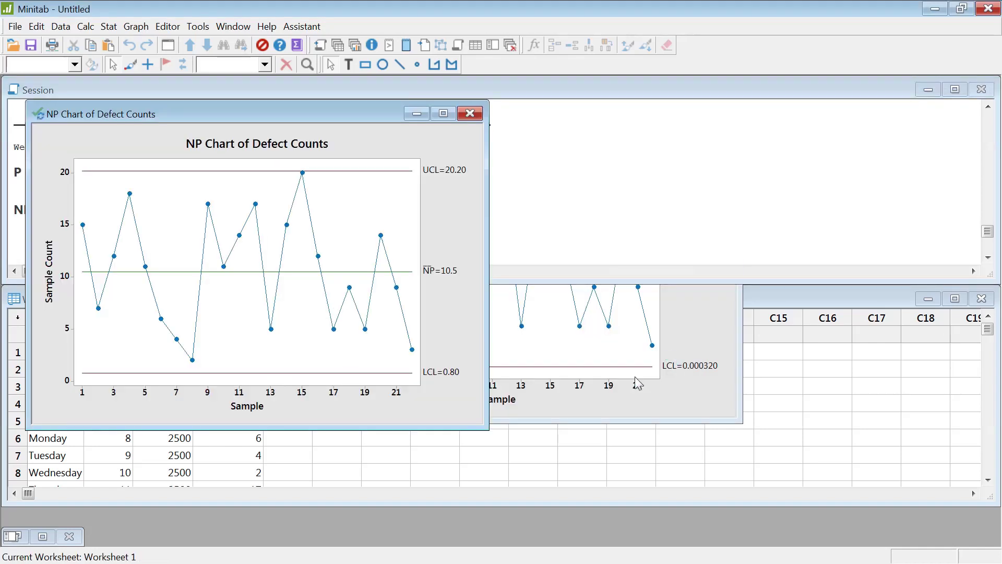
pyautogui.moveTo(489, 429); pyautogui.dragTo(621, 519)
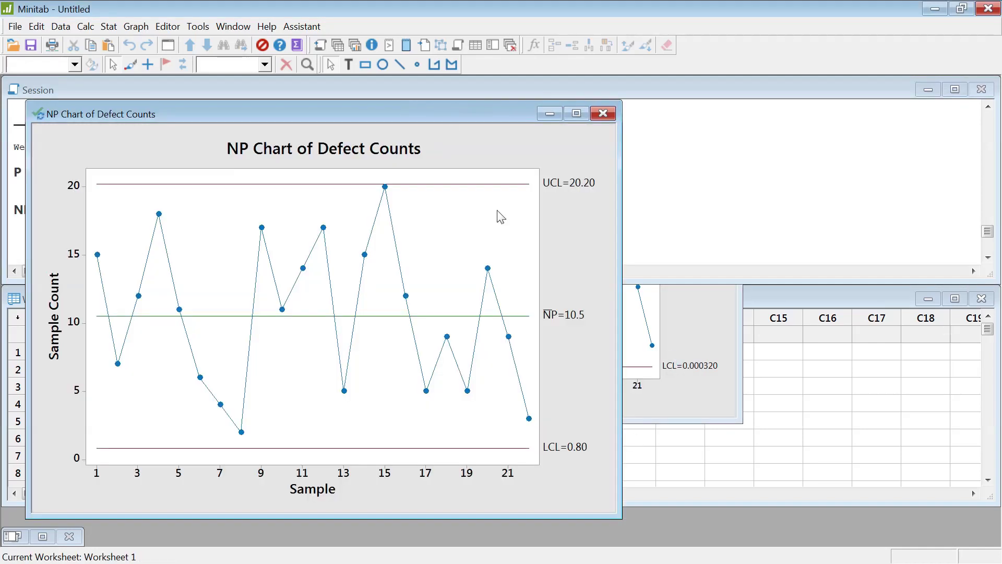
pyautogui.moveTo(489, 114); pyautogui.dragTo(684, 106)
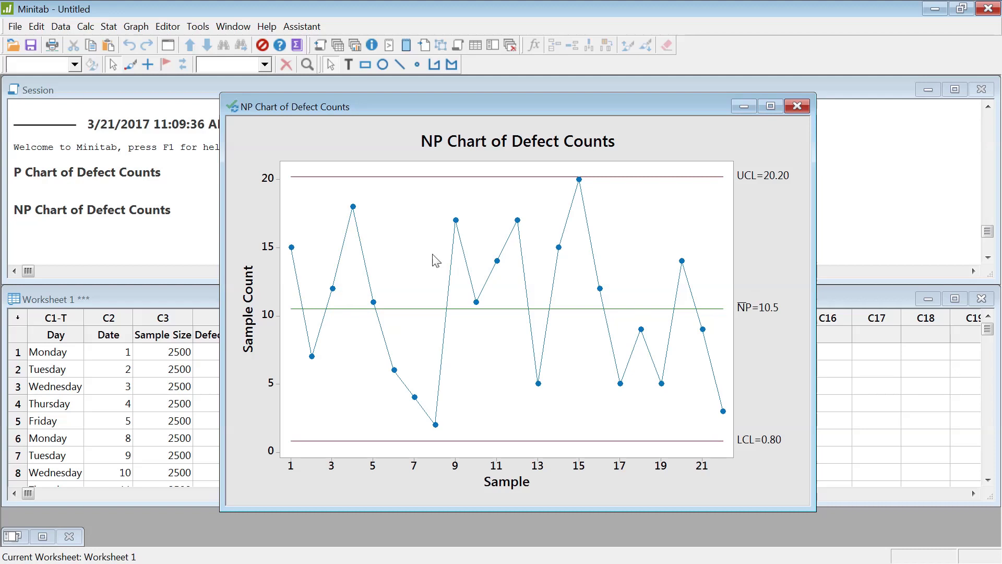
# Create a C chart with Defect Counts as the variable.
pyautogui.click(107, 29)
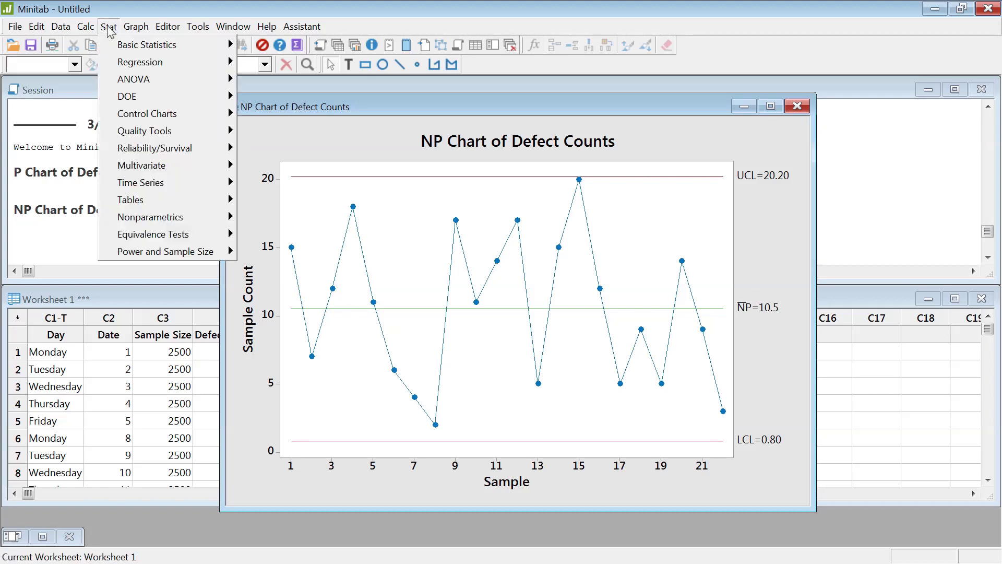
pyautogui.moveTo(161, 117)
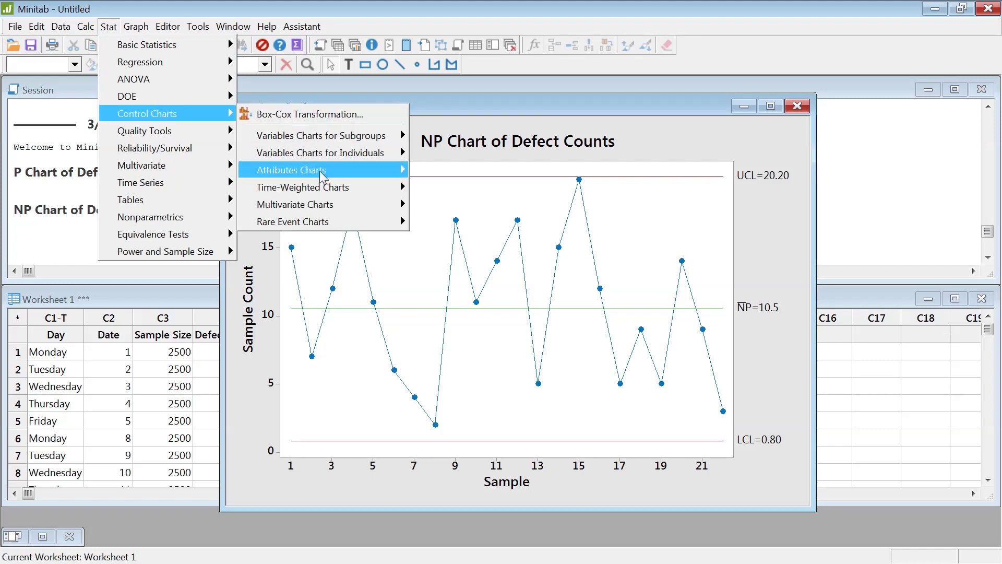
pyautogui.moveTo(320, 169)
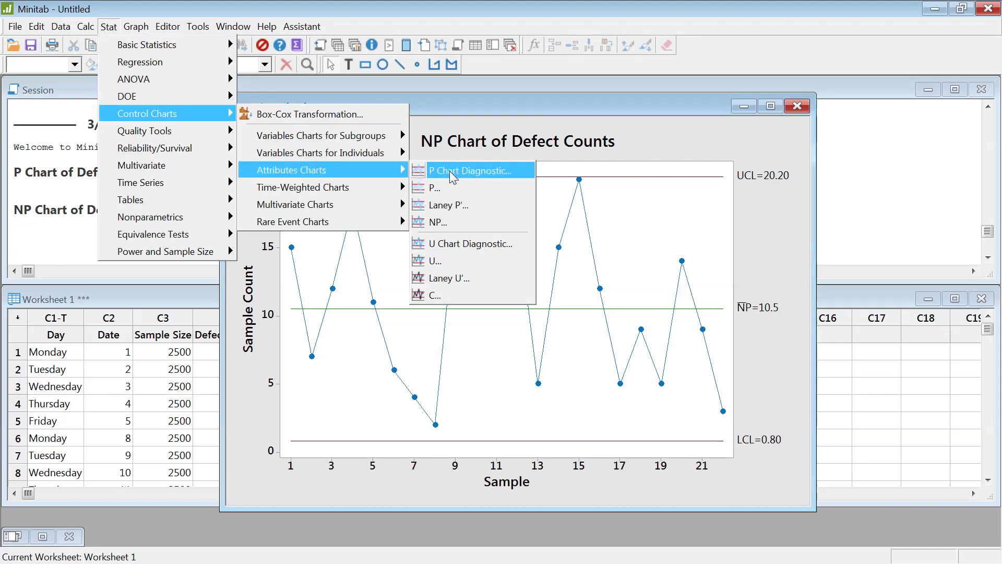
pyautogui.click(450, 295)
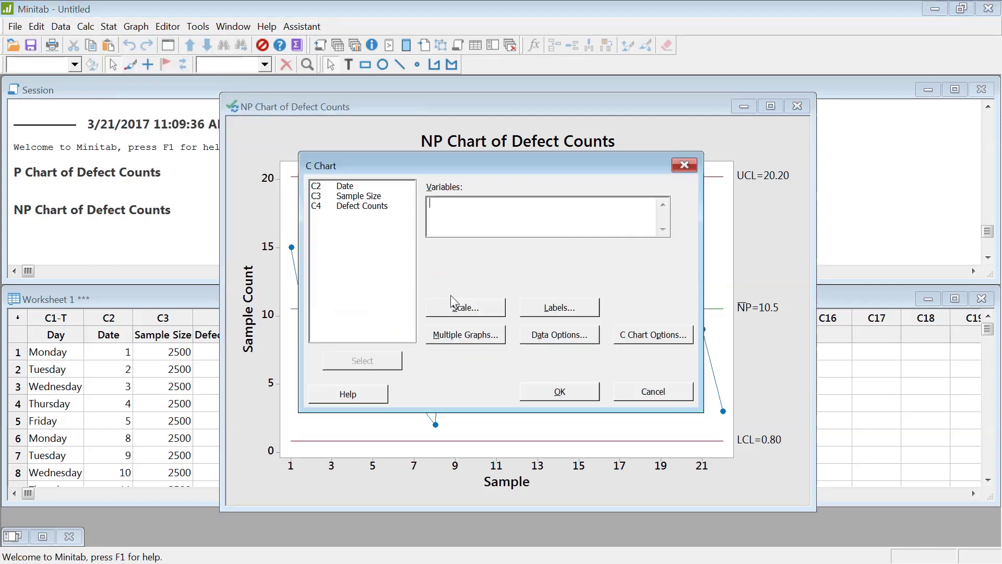
pyautogui.doubleClick(369, 207)
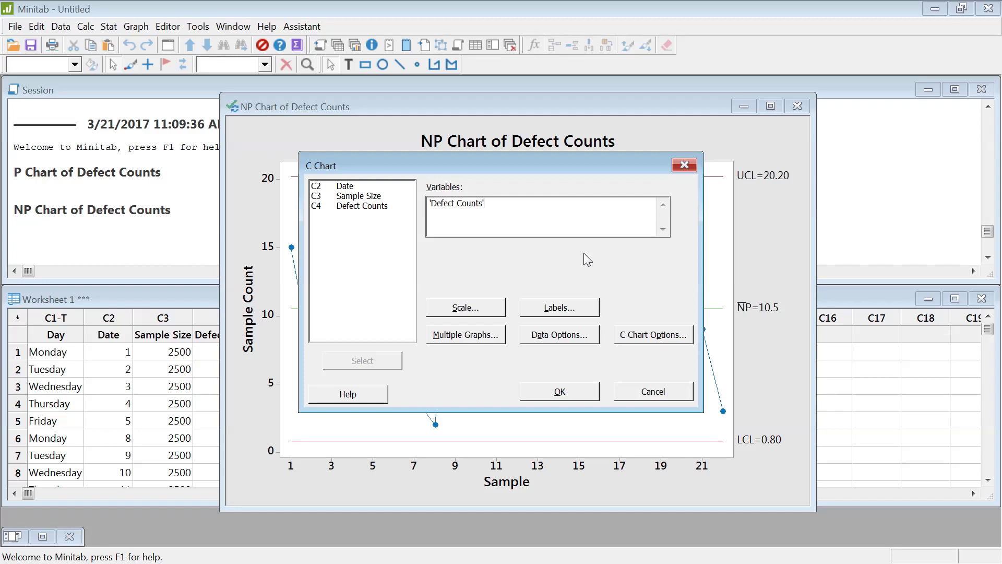
pyautogui.click(578, 396)
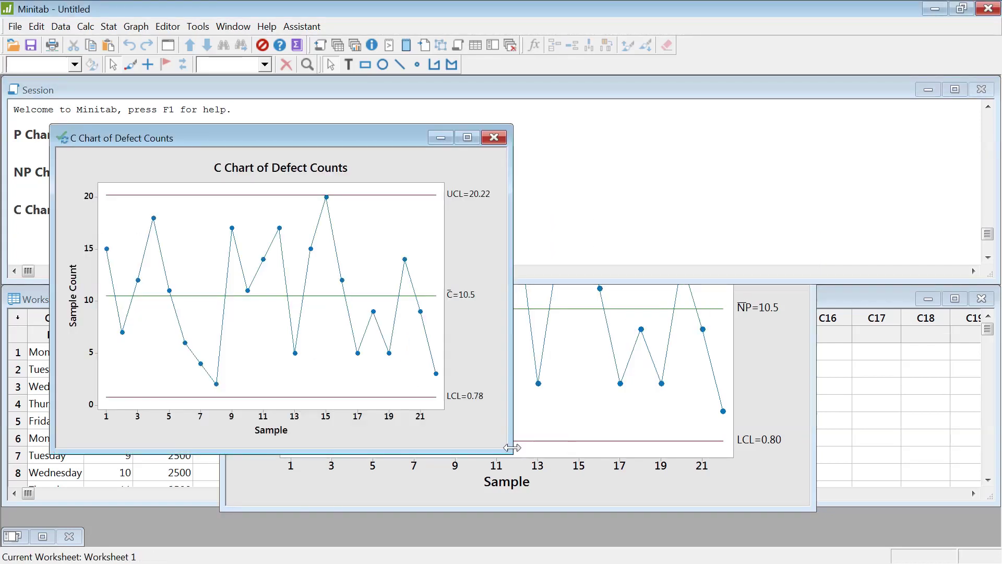
# Enlarge the C chart's graph window and reposition it for easier reading.
pyautogui.moveTo(513, 452); pyautogui.dragTo(623, 527)
pyautogui.moveTo(496, 139); pyautogui.dragTo(557, 101)
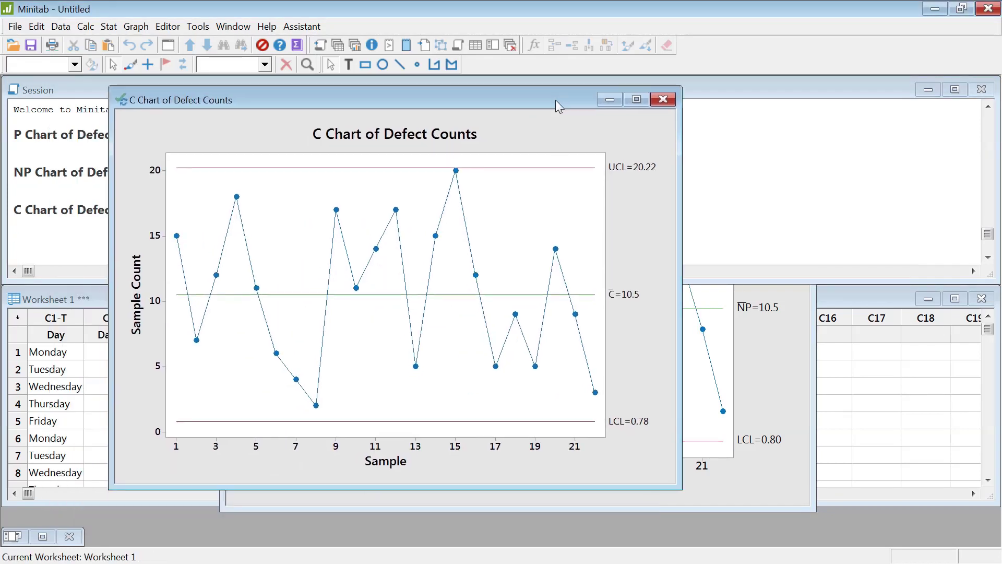
pyautogui.moveTo(686, 492); pyautogui.dragTo(777, 548)
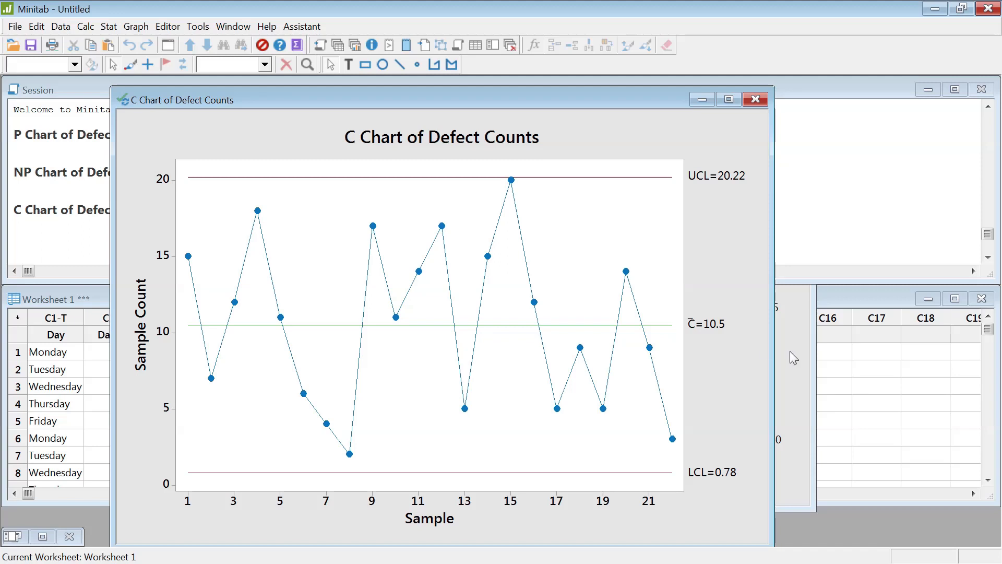
# Compare the centre line and control limits of the NP chart with those of the C chart.
pyautogui.click(802, 368)
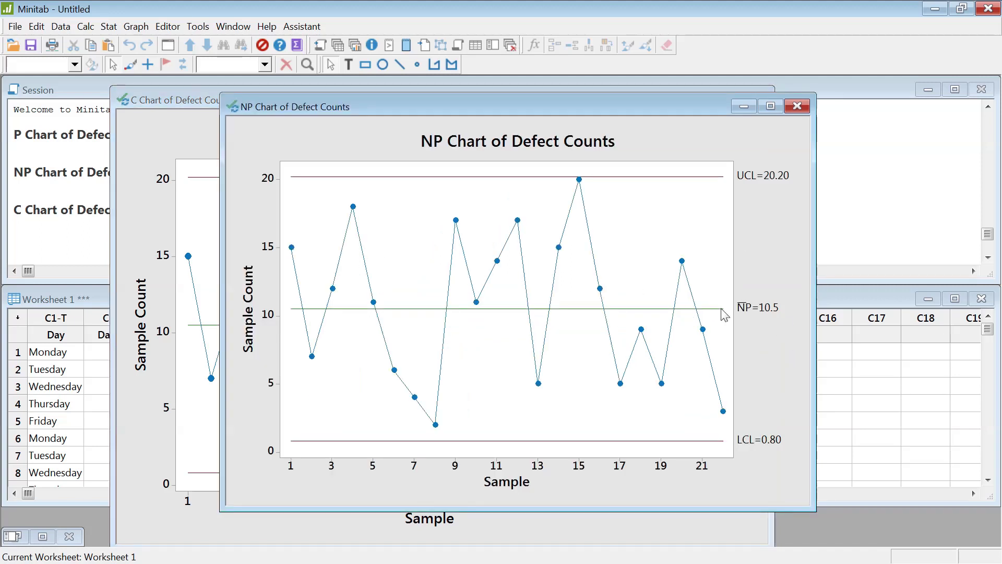
pyautogui.click(163, 399)
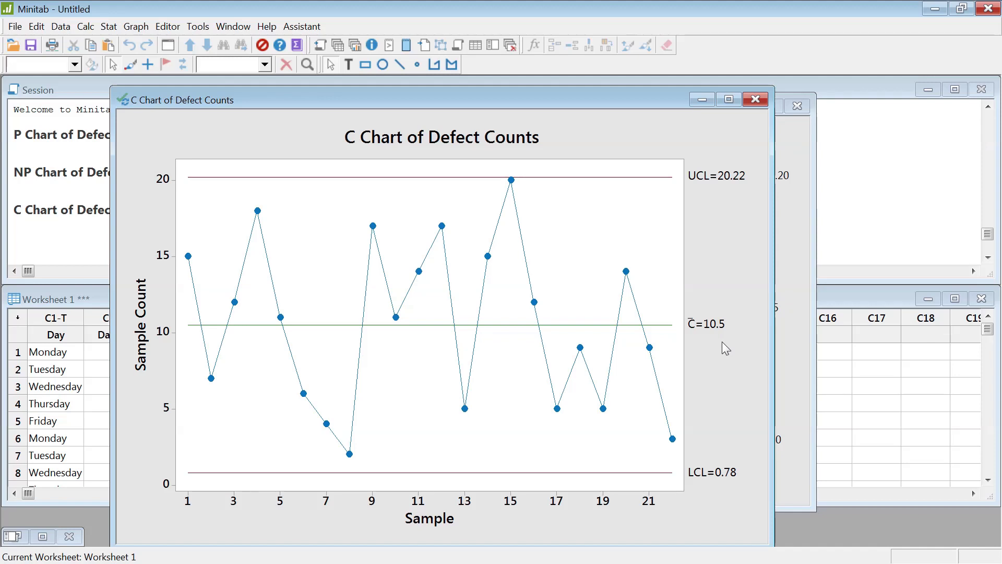
pyautogui.moveTo(494, 102); pyautogui.dragTo(609, 85)
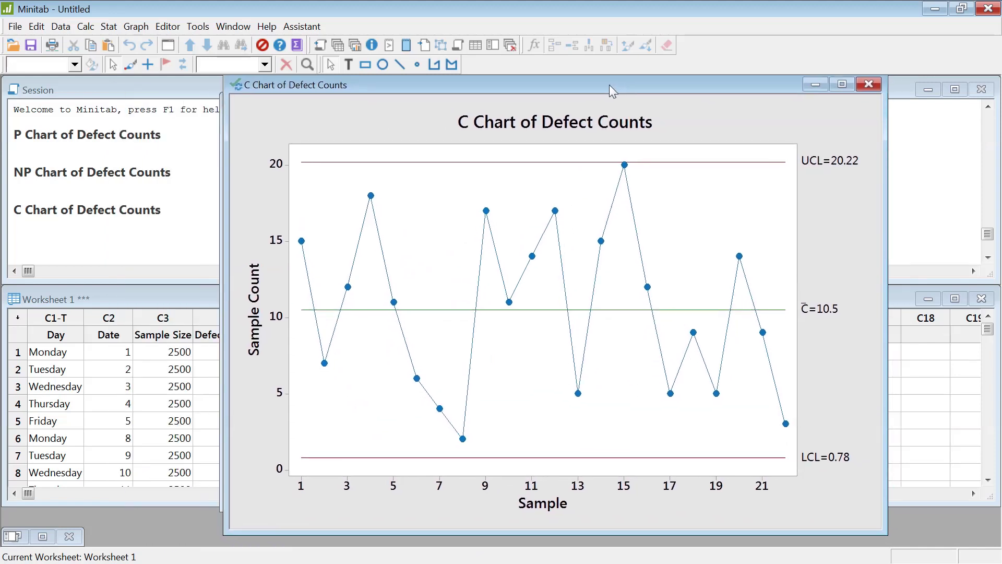
# Create a U chart with Defect Counts as the variable and Sample Size as the subgroup sizes.
pyautogui.click(108, 27)
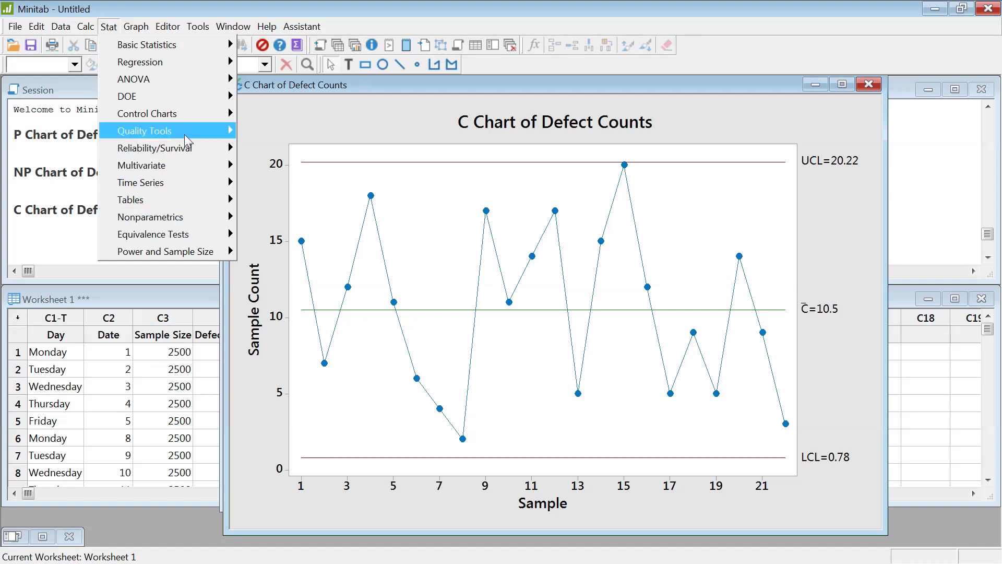
pyautogui.moveTo(186, 137)
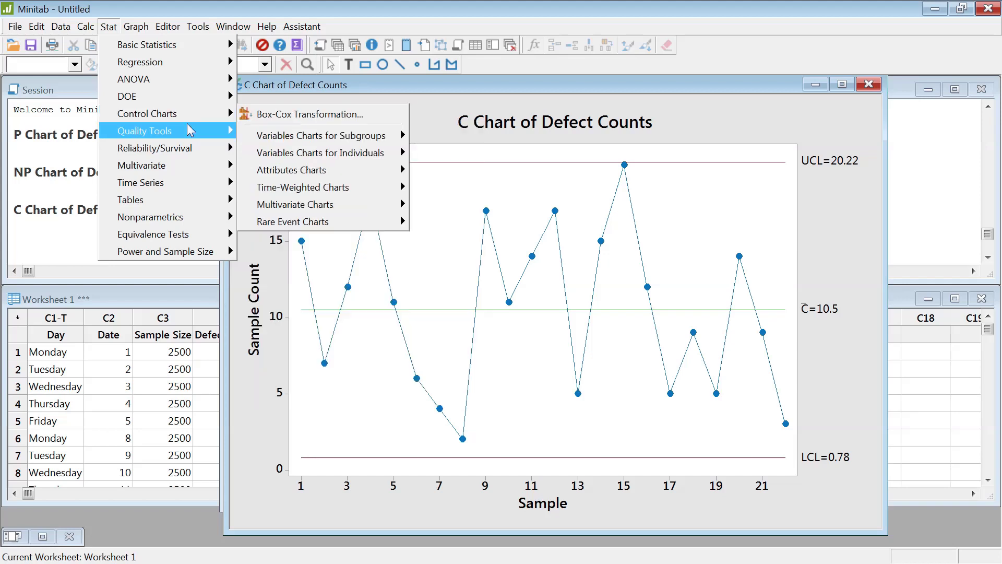
pyautogui.moveTo(191, 119)
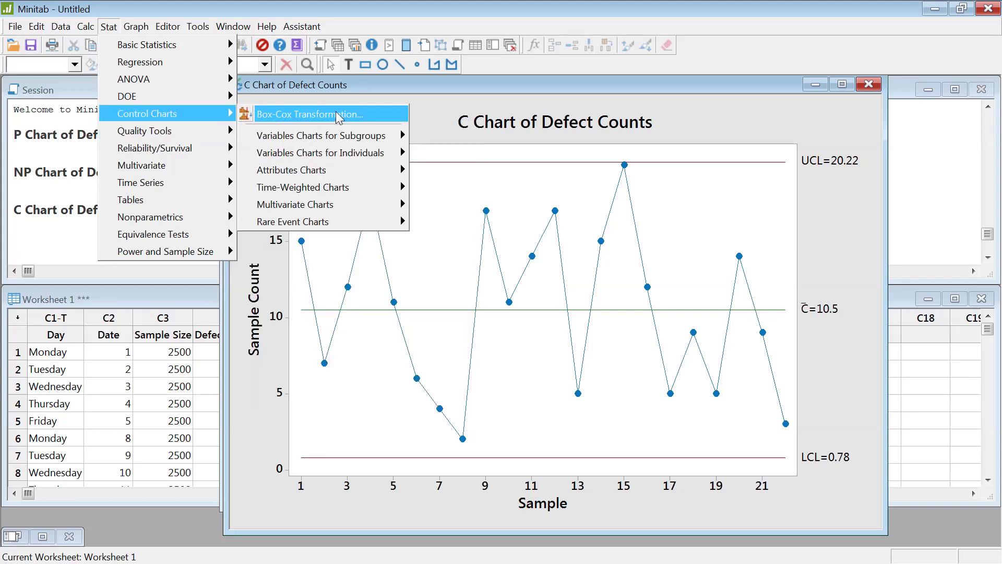
pyautogui.moveTo(321, 172)
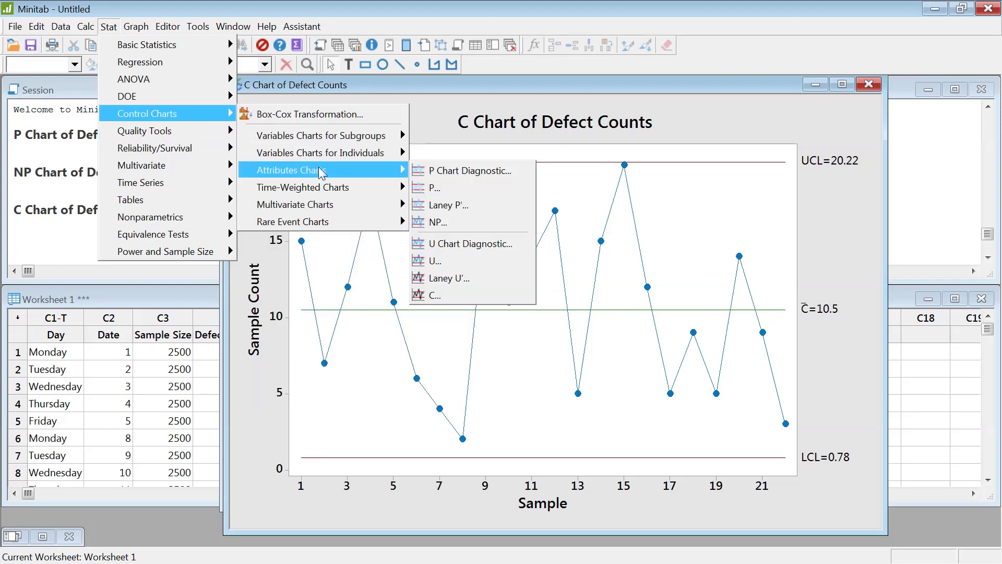
pyautogui.click(457, 267)
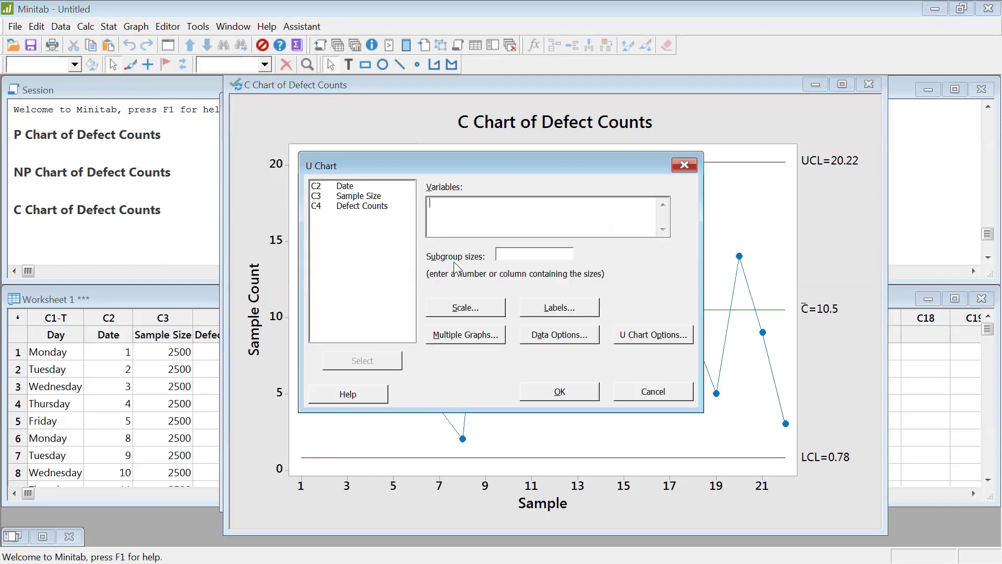
pyautogui.doubleClick(368, 208)
pyautogui.click(534, 255)
pyautogui.doubleClick(368, 196)
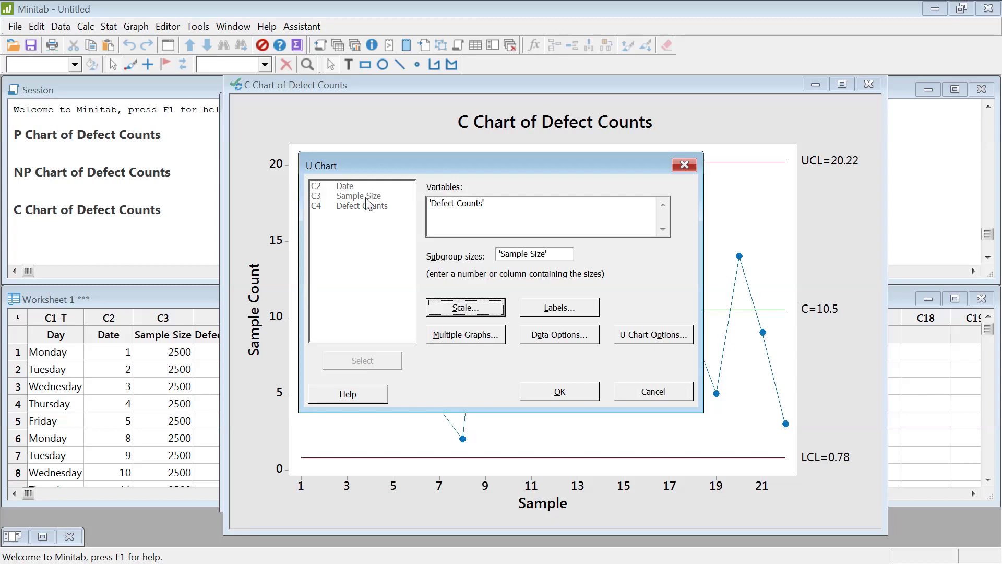
pyautogui.click(563, 391)
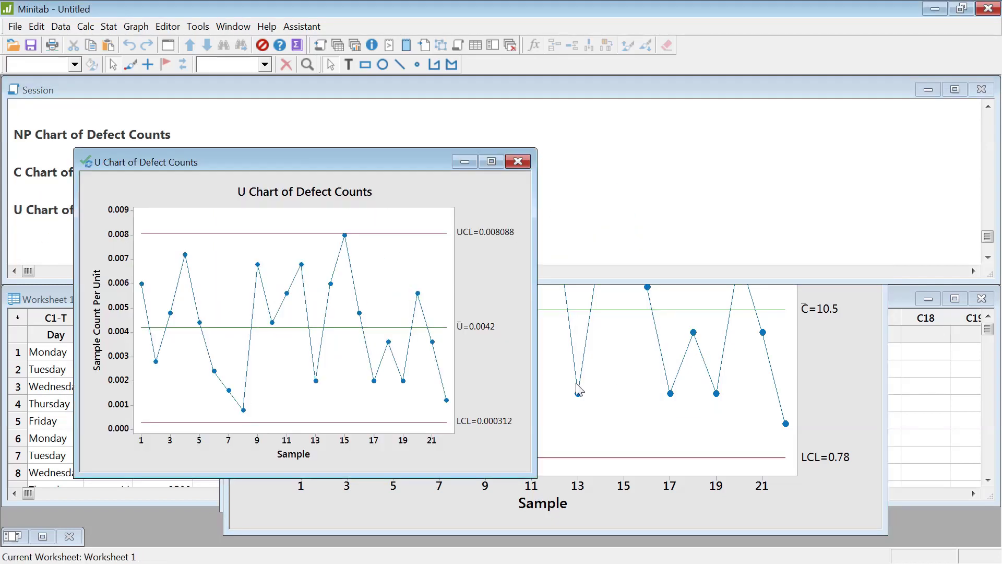
# Enlarge the U chart's graph window, reposition it for easier reading, and inspect its centre line.
pyautogui.moveTo(531, 473); pyautogui.dragTo(618, 531)
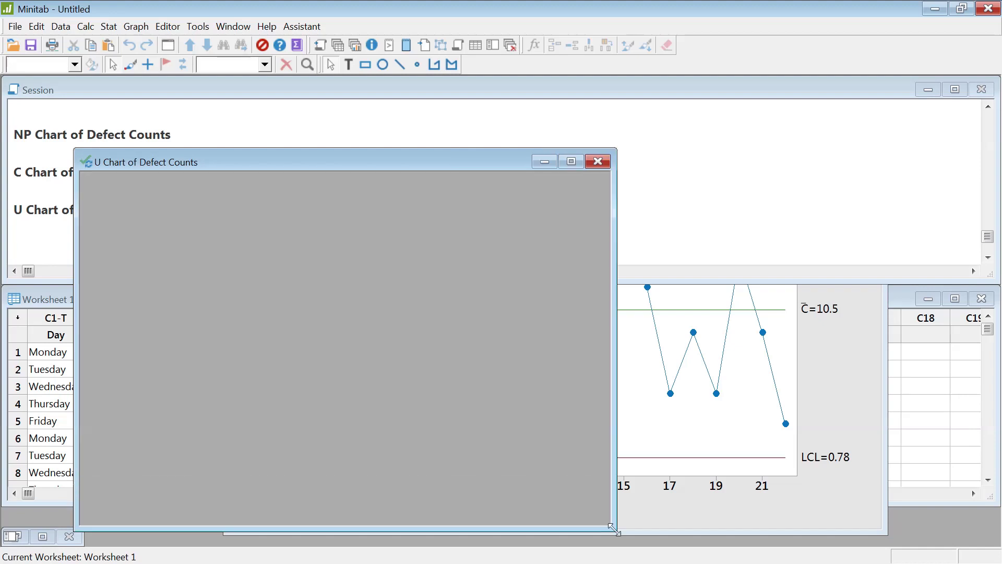
pyautogui.moveTo(475, 158); pyautogui.dragTo(473, 121)
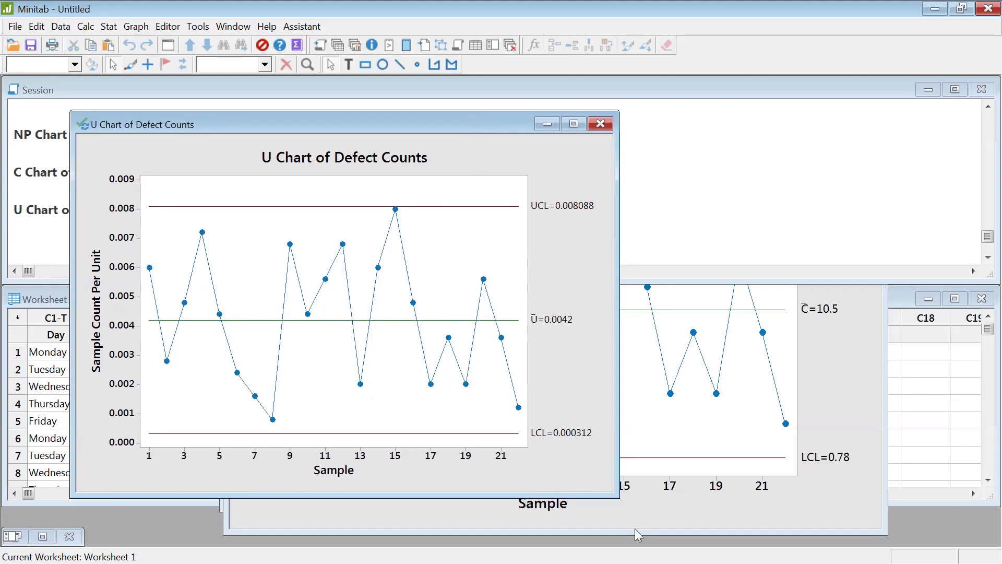
pyautogui.moveTo(619, 499); pyautogui.dragTo(675, 535)
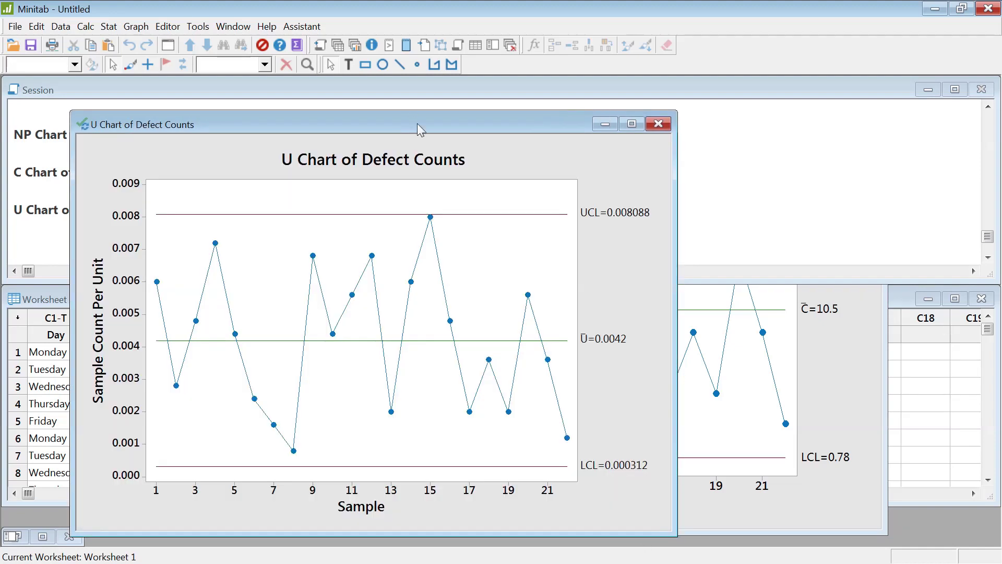
pyautogui.moveTo(418, 123)
pyautogui.mouseDown()
pyautogui.moveTo(415, 105)
pyautogui.moveTo(416, 113)
pyautogui.mouseUp()
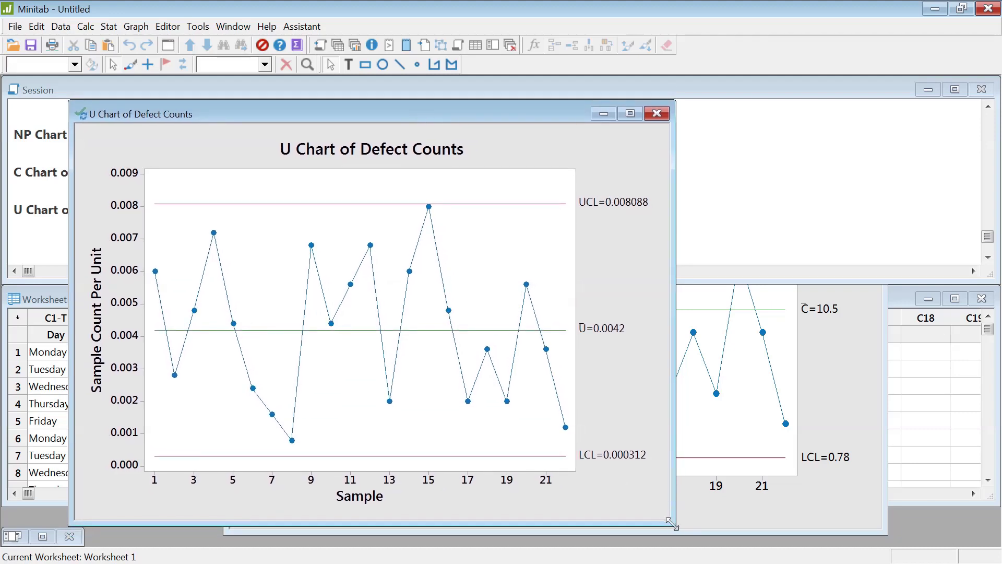
pyautogui.moveTo(673, 523); pyautogui.dragTo(703, 545)
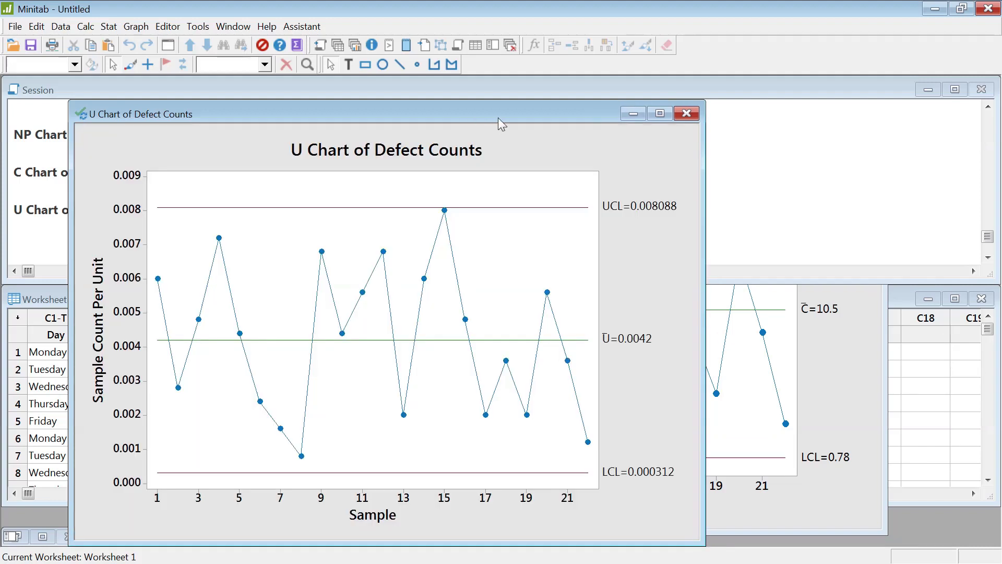
pyautogui.moveTo(502, 114); pyautogui.dragTo(530, 112)
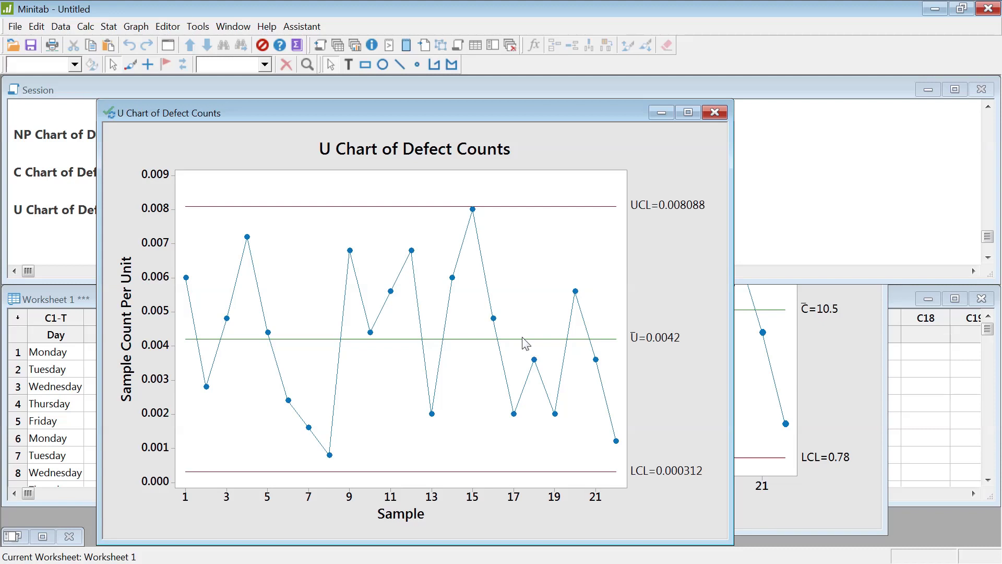
pyautogui.moveTo(527, 340)
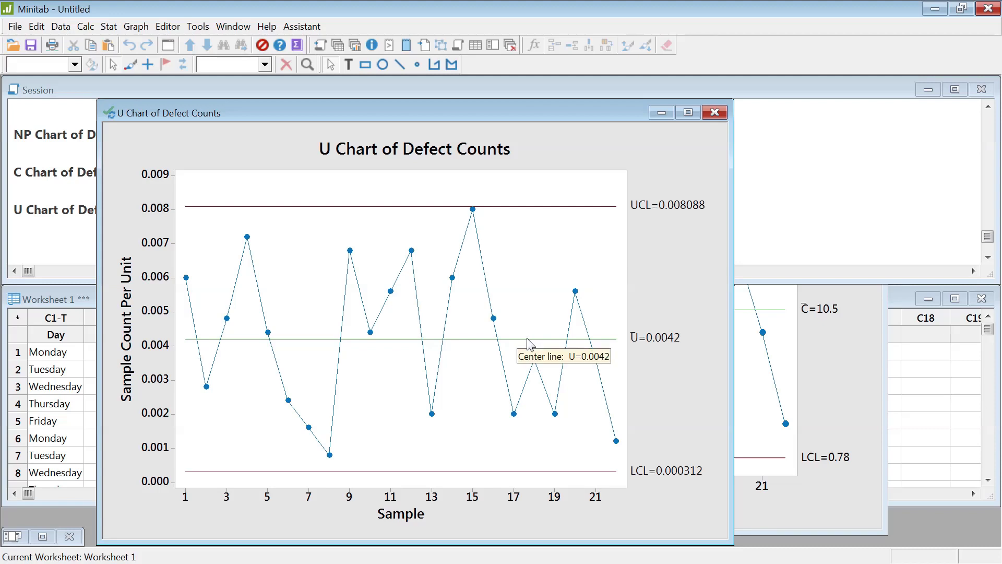